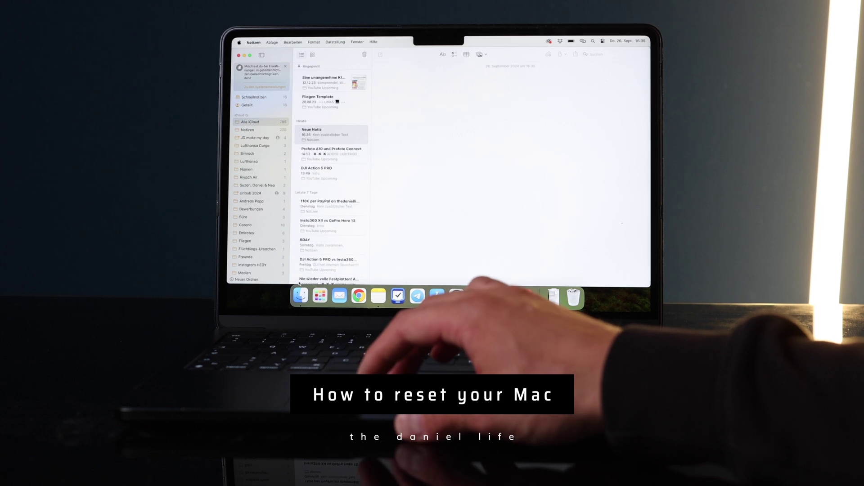
Select all files in the Finder Desktop (Schreibtisch) folder.
key(super+Tab)
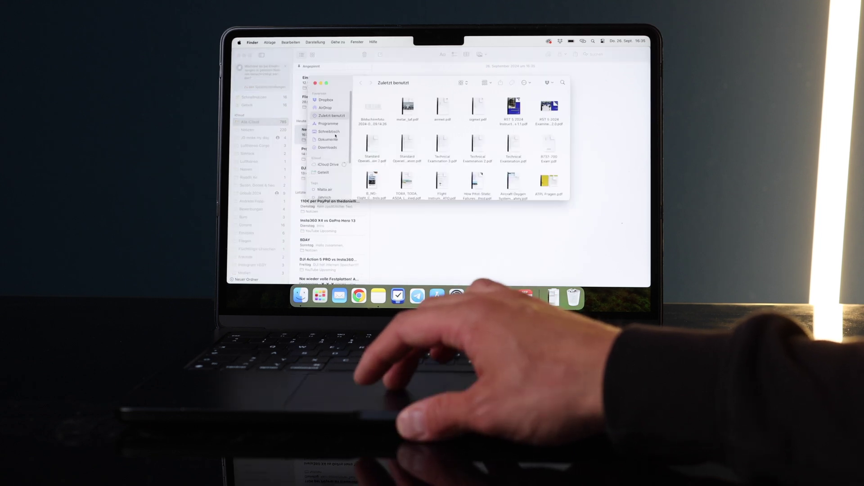
click(329, 131)
key(super+a)
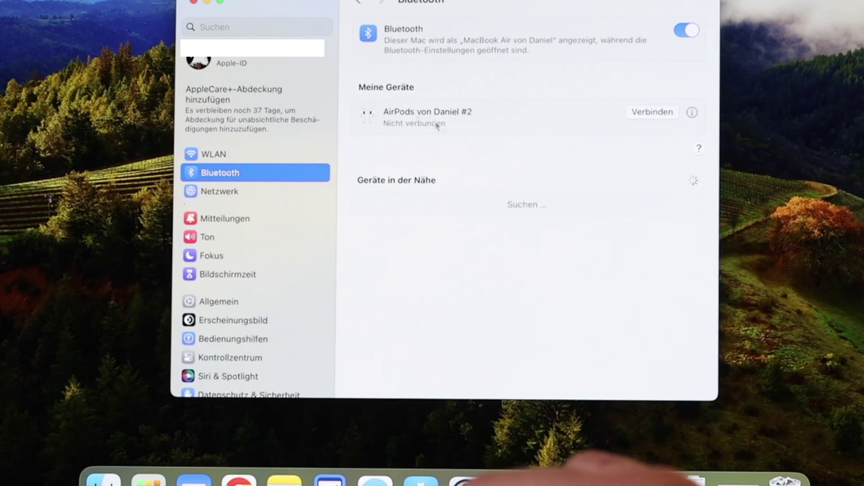
Forget the paired AirPods from the Bluetooth device list.
click(692, 113)
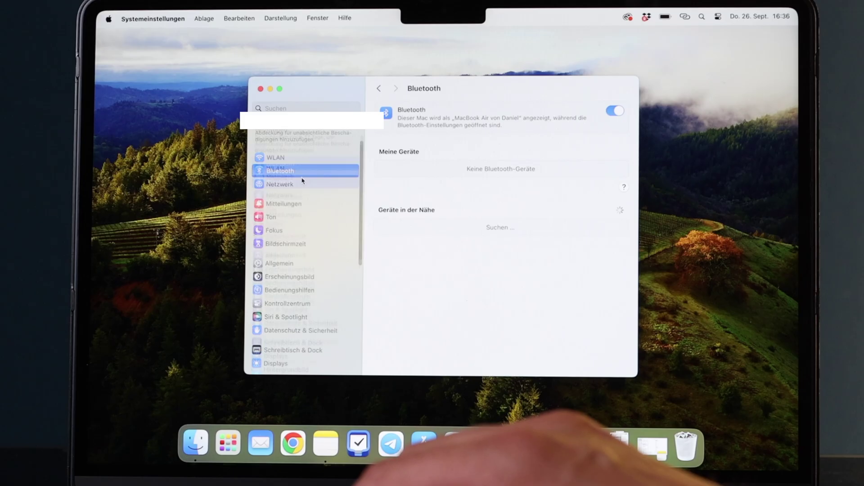
Choose Abmelden… in the Apple ID pane to start signing out.
click(310, 133)
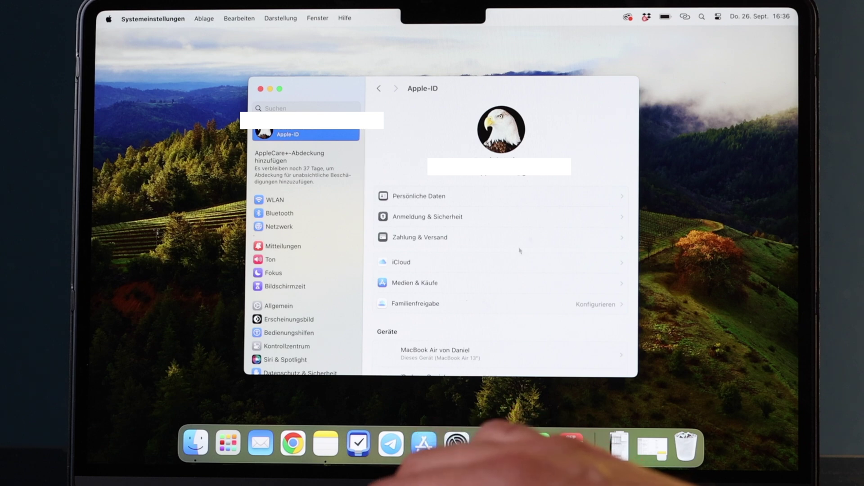
scroll(476, 230, down, 5)
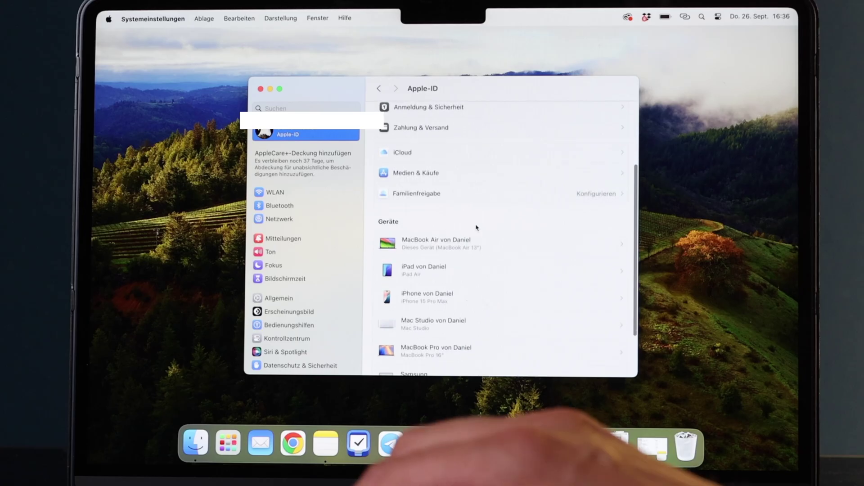
scroll(476, 230, down, 3)
scroll(477, 229, up, 1)
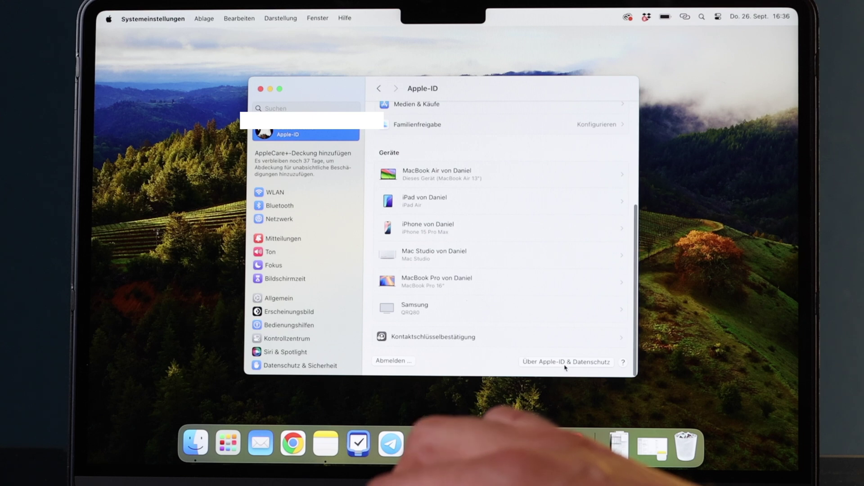
click(392, 361)
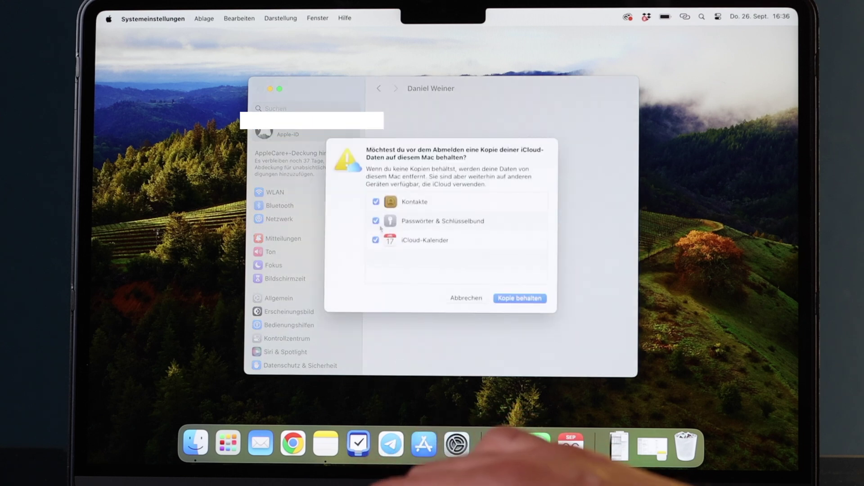
Keep a local copy of iCloud data and confirm sign-out with the Apple ID password.
click(524, 299)
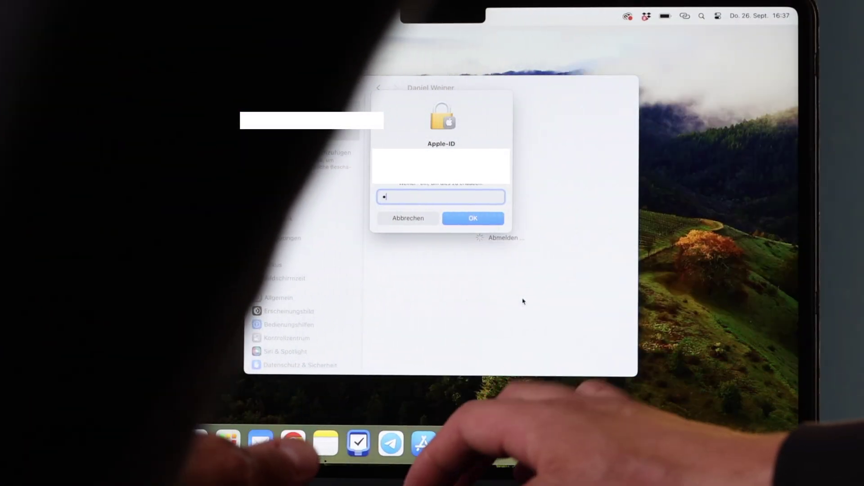
text(•••••)
key(Return)
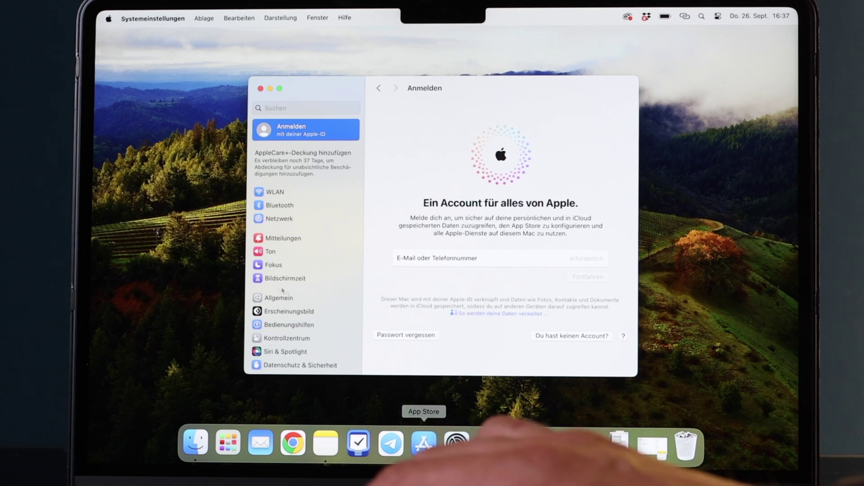
scroll(298, 270, down, 4)
View Allgemein > Übertragen oder zurücksetzen and try erasing all content and settings.
click(289, 234)
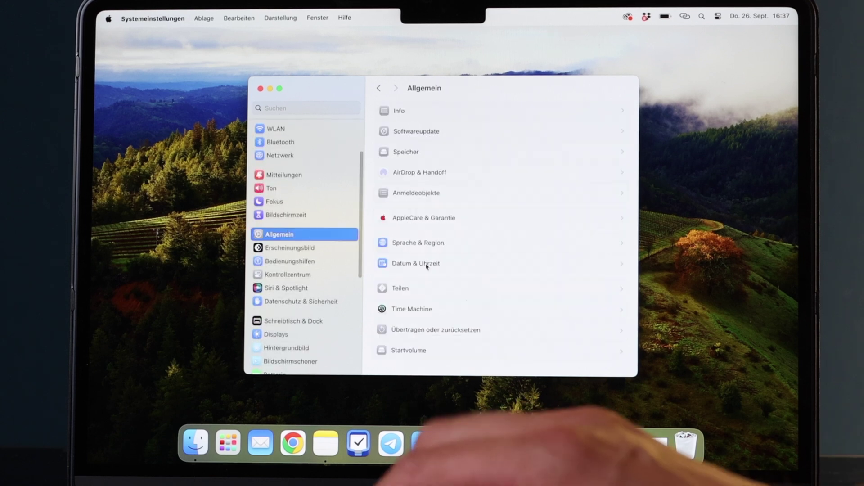
click(435, 330)
click(554, 173)
Shut down the Mac from the Apple menu and confirm.
click(108, 18)
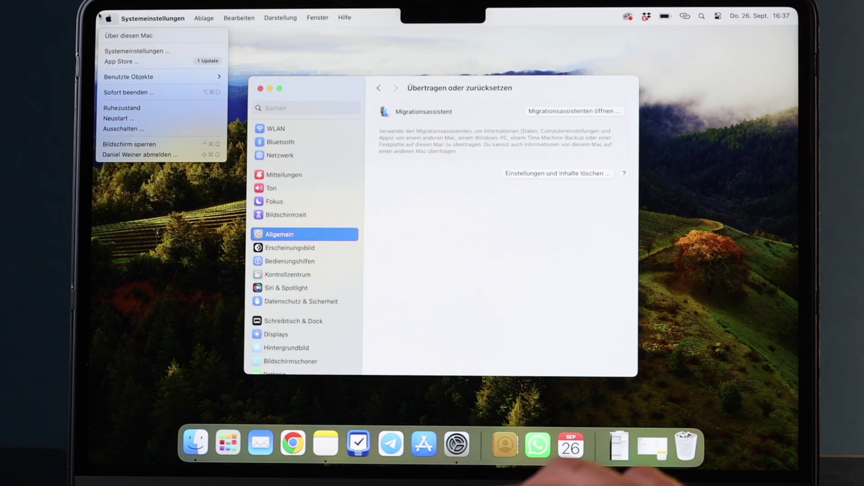
click(123, 128)
key(Return)
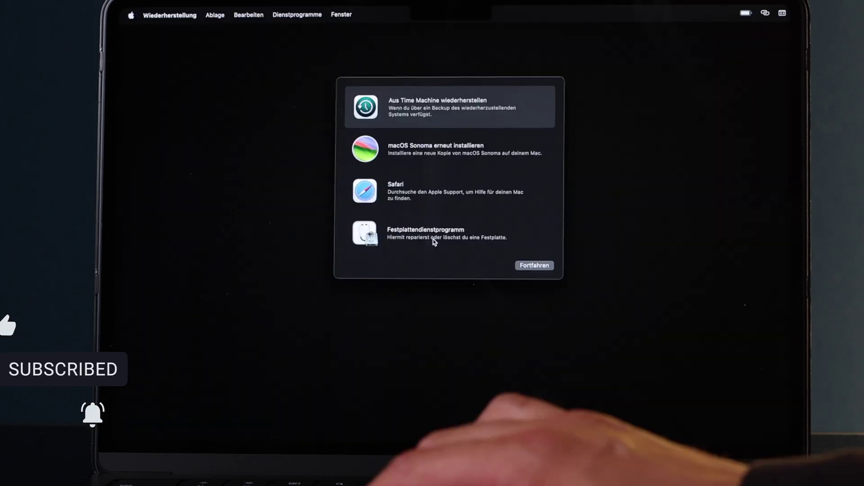
Launch Festplattendienstprogramm from the macOS Recovery window.
click(434, 240)
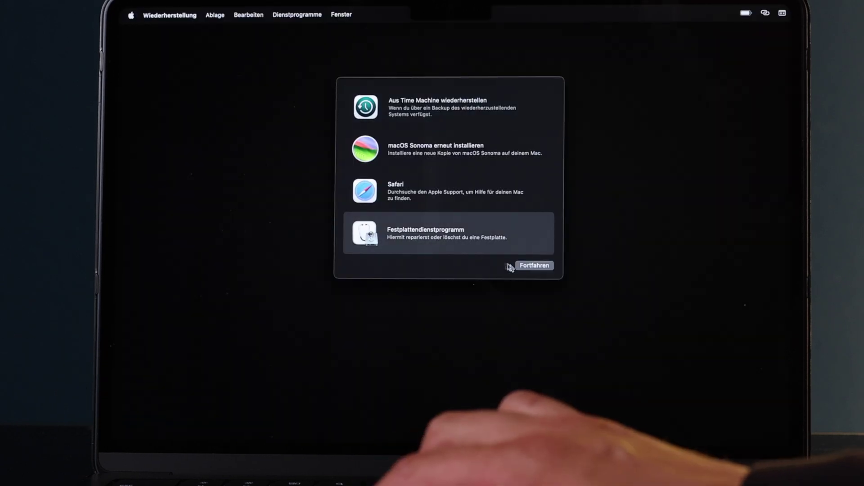
click(527, 269)
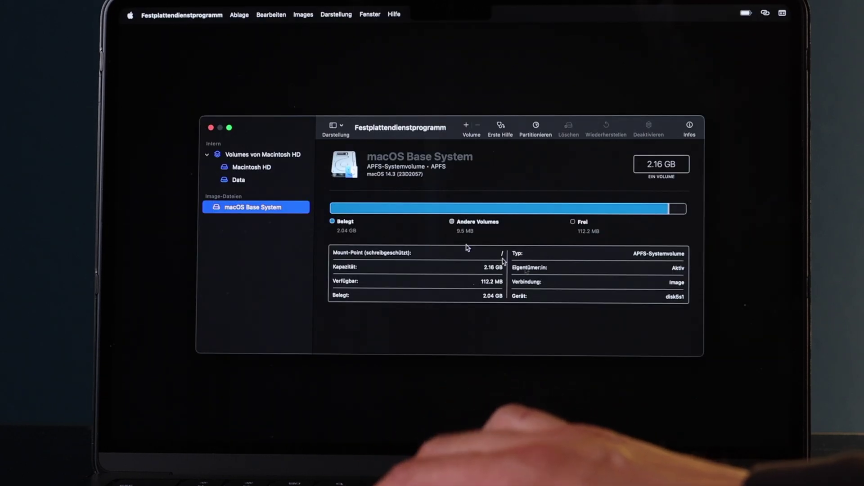
Erase Volumes von Macintosh HD as APFS, then confirm wiping the whole Mac.
click(291, 157)
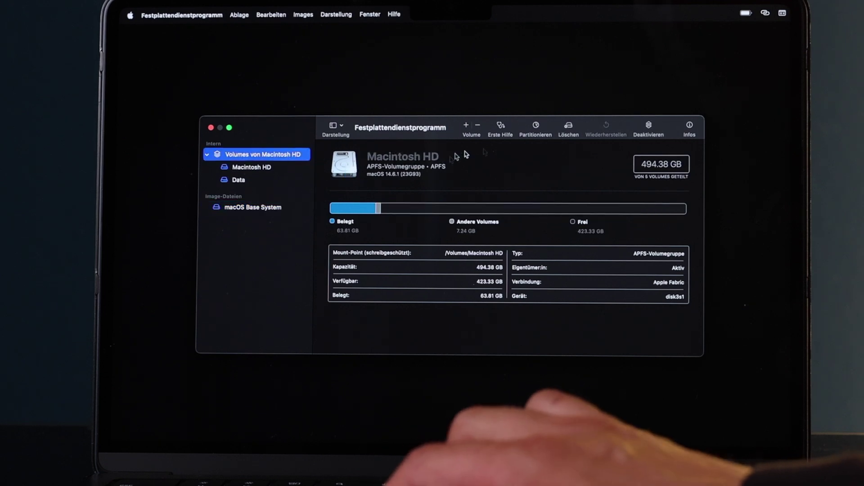
click(571, 126)
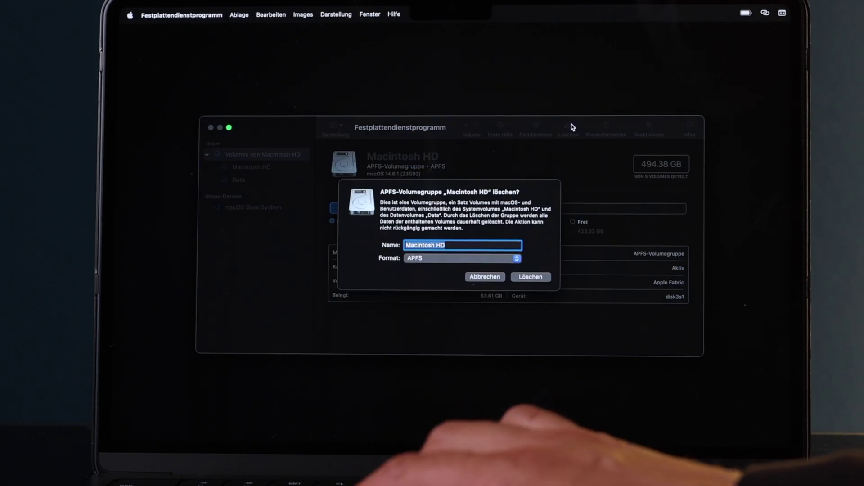
click(528, 280)
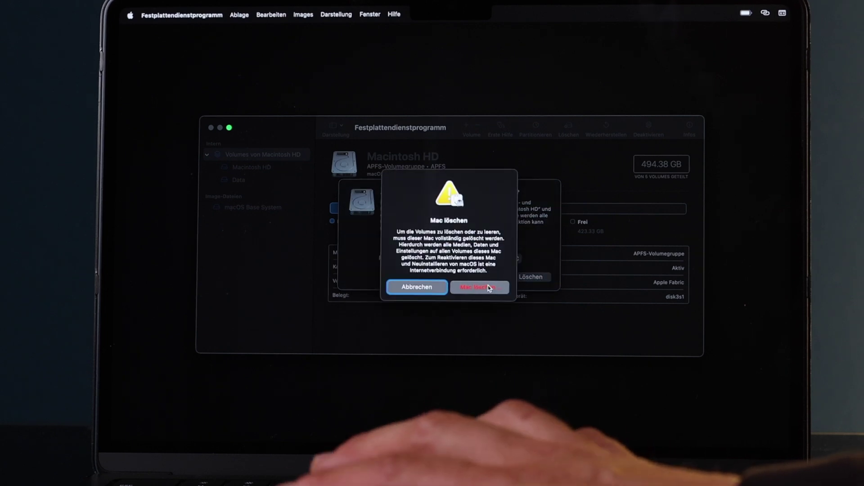
click(488, 288)
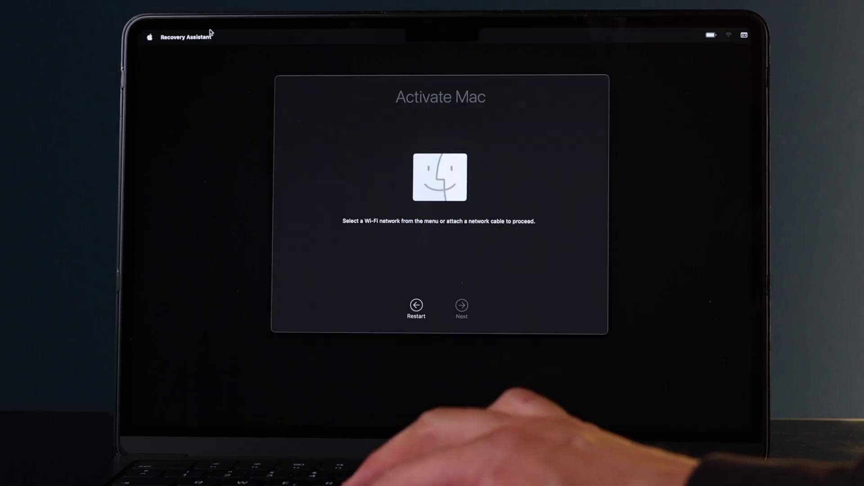
Change the Recovery Assistant language to Deutsch and quit back to Recovery.
click(211, 32)
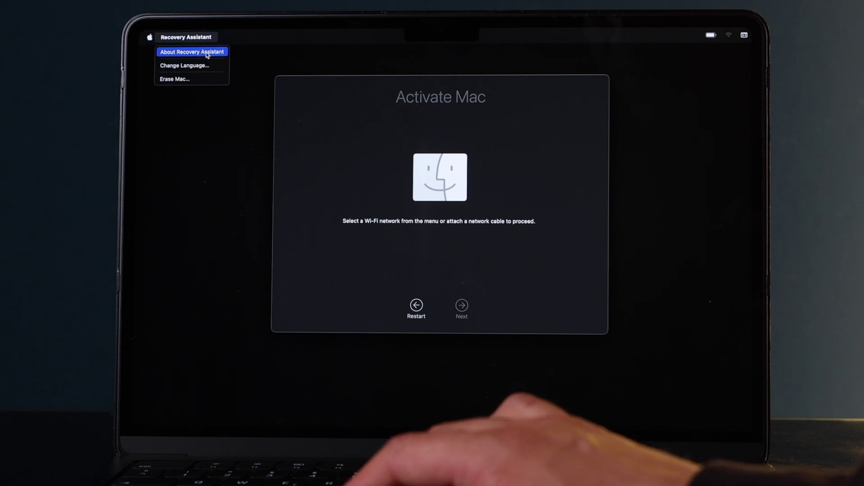
click(206, 66)
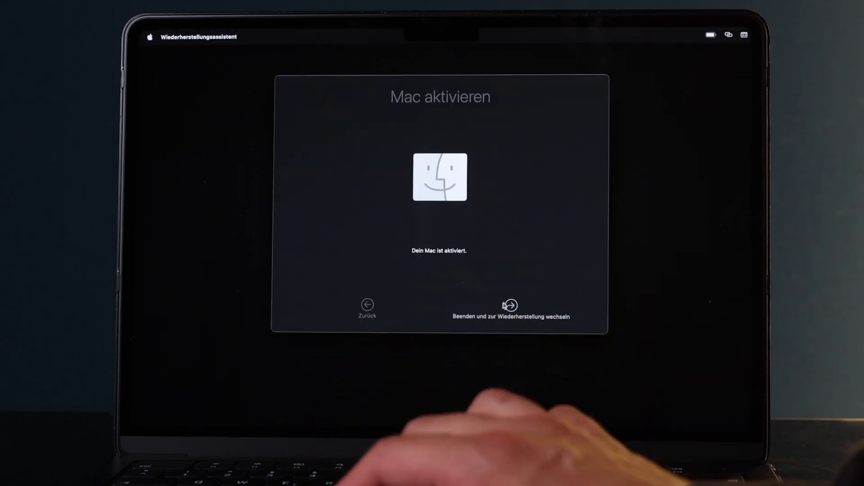
click(511, 306)
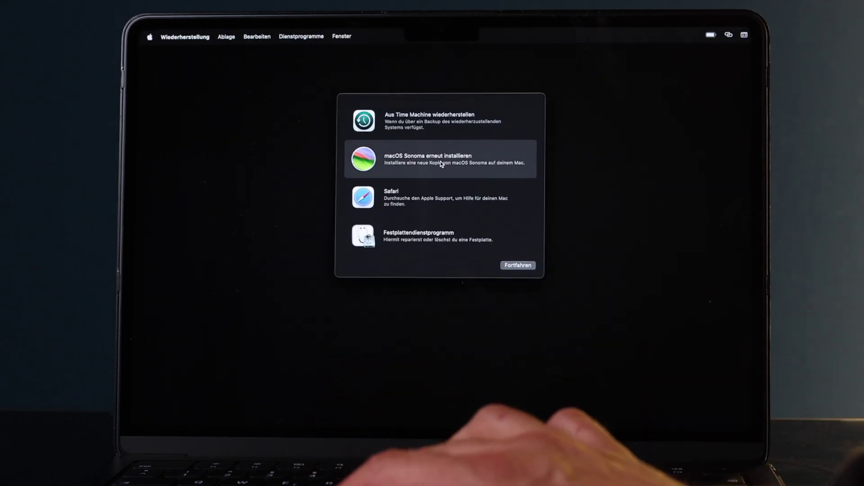
Choose macOS Sonoma erneut installieren and continue into the installer.
click(512, 268)
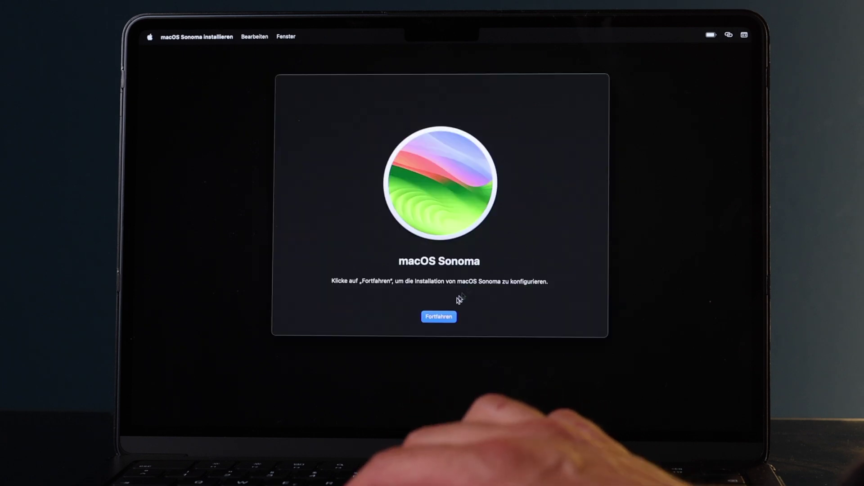
click(439, 317)
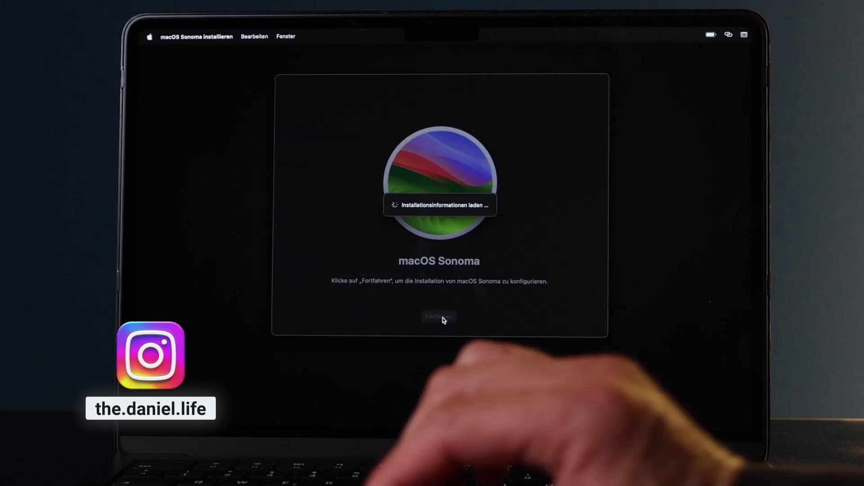